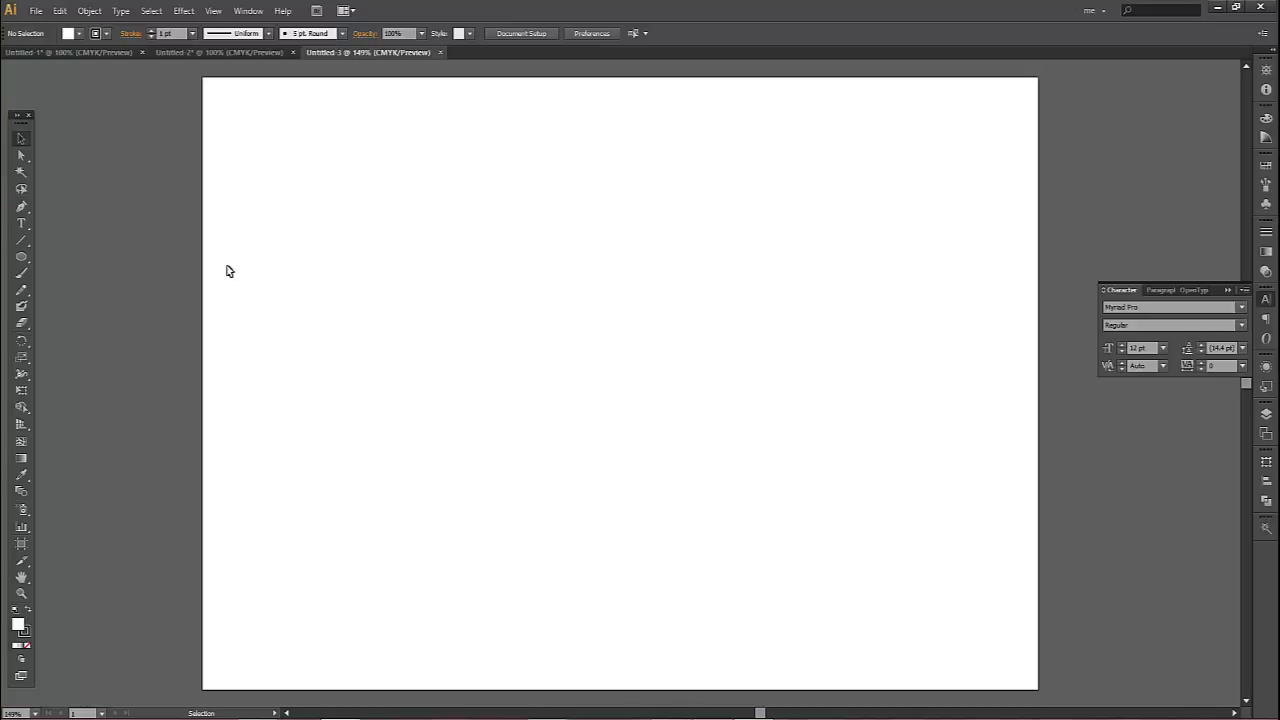
# Step: Draw an area-type box near the artboard's top-left and type 'This is'
pyautogui.click(21, 223)
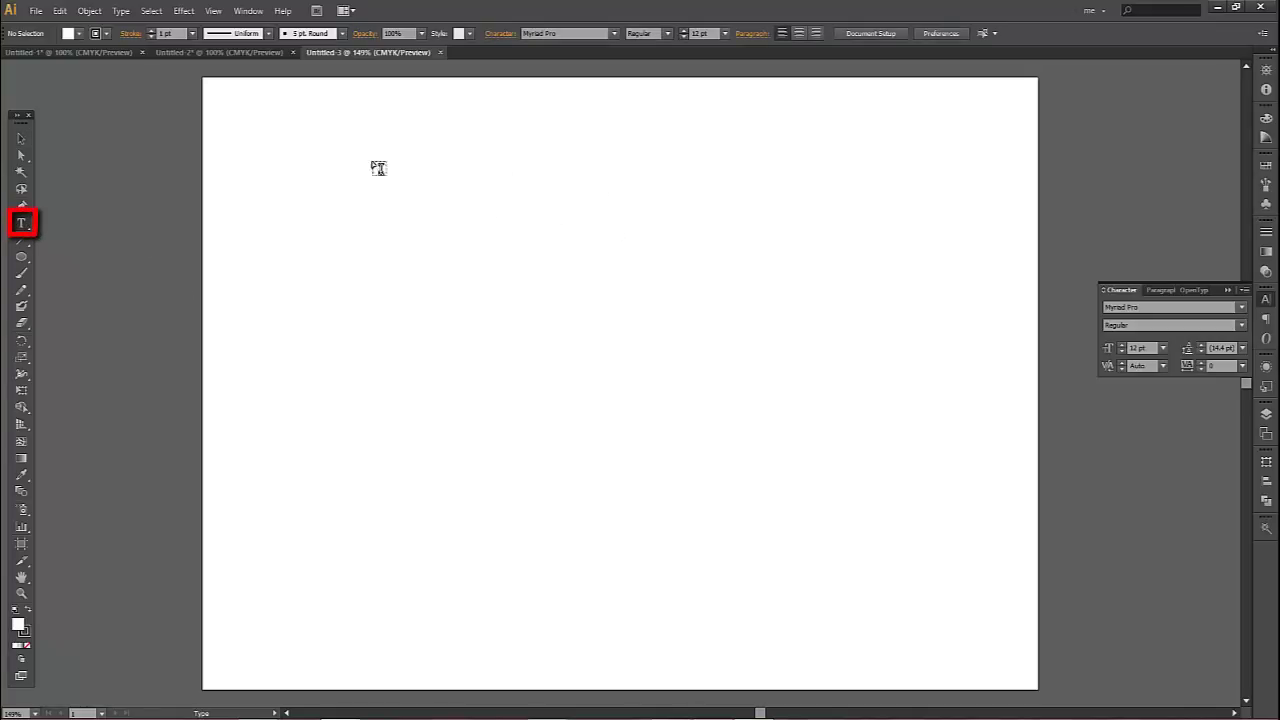
pyautogui.moveTo(370, 161); pyautogui.dragTo(836, 348)
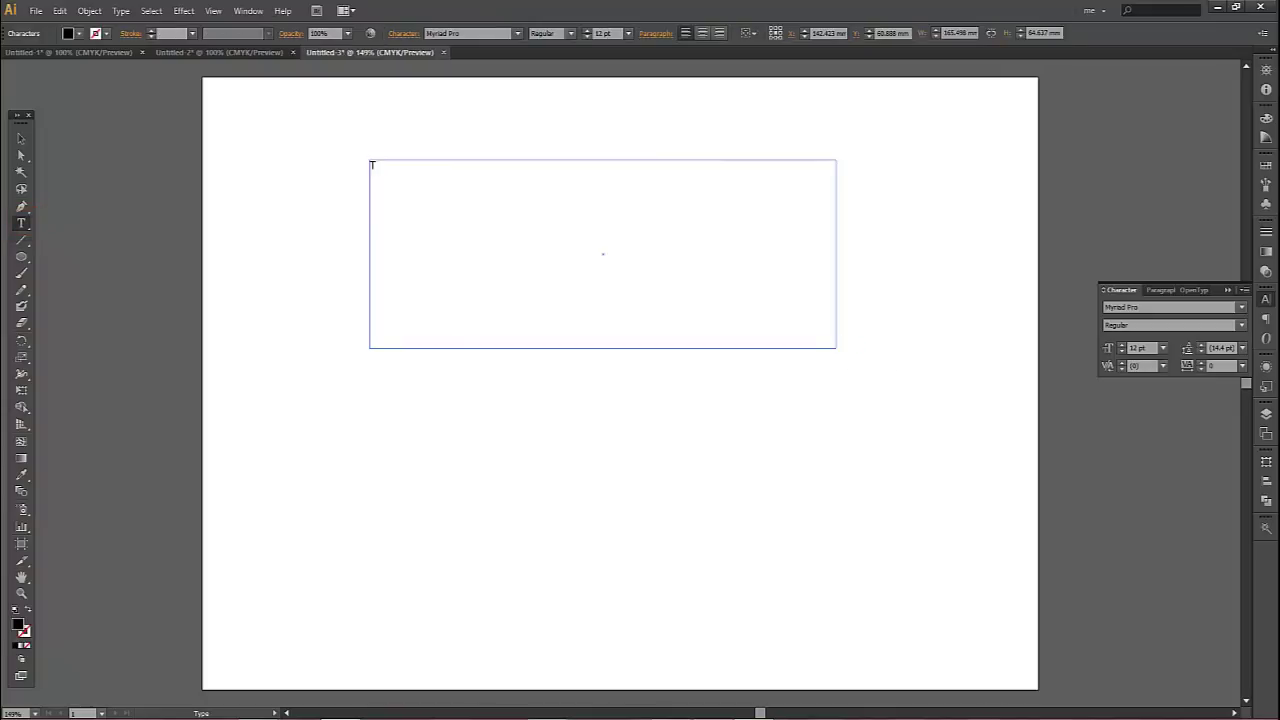
pyautogui.write('This is')
# Step: Set 'This is' to 72 pt and shrink its text frame to fit the words
pyautogui.hotkey('ctrl', 'a')
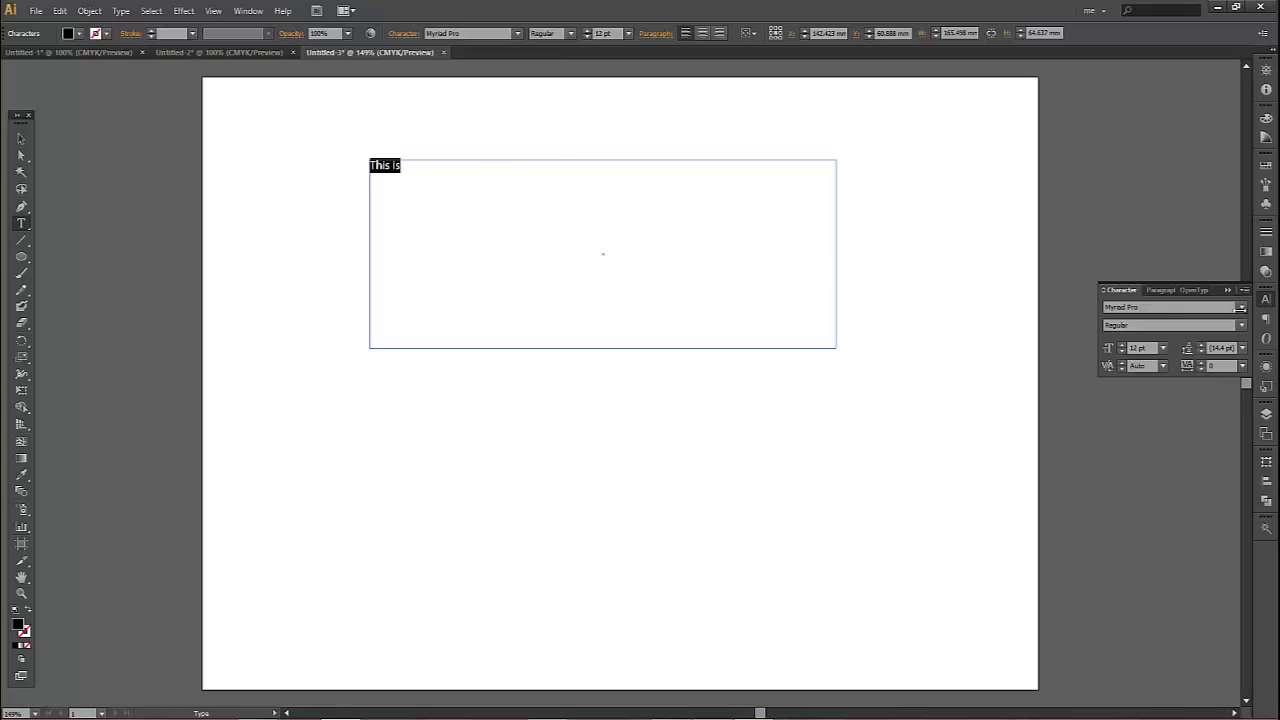
pyautogui.click(1162, 347)
pyautogui.click(1180, 594)
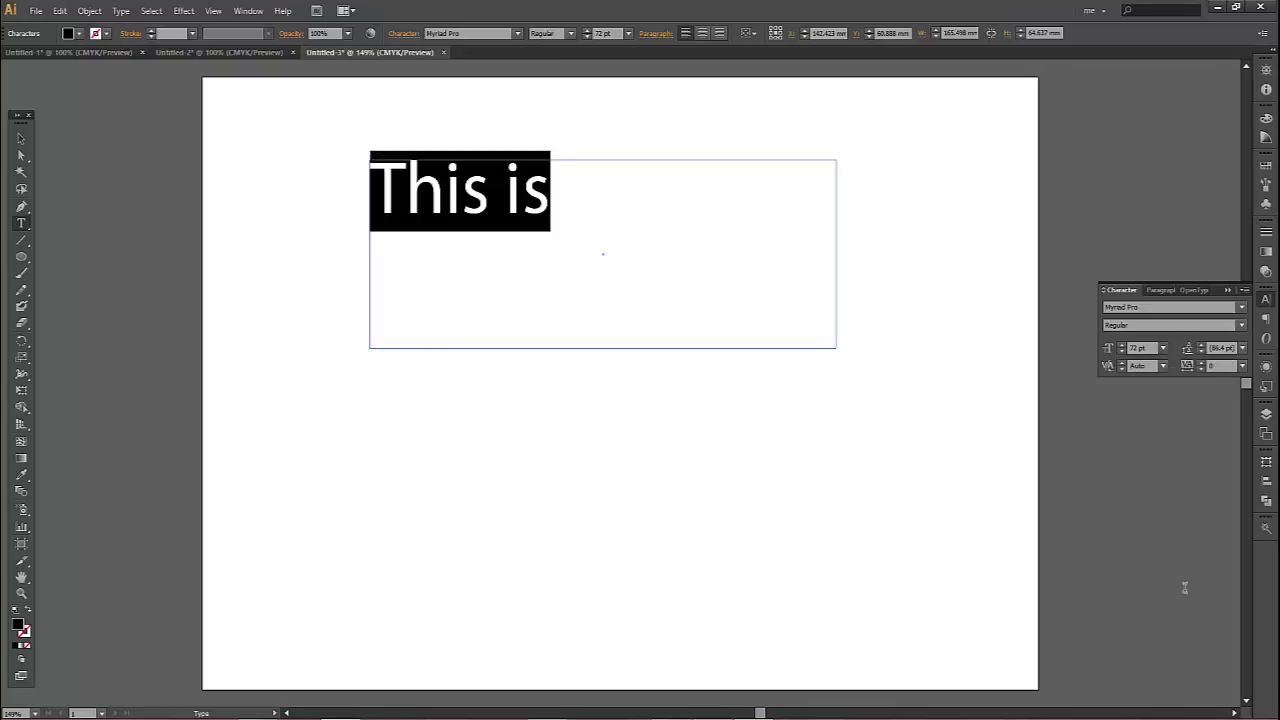
pyautogui.press('Escape')
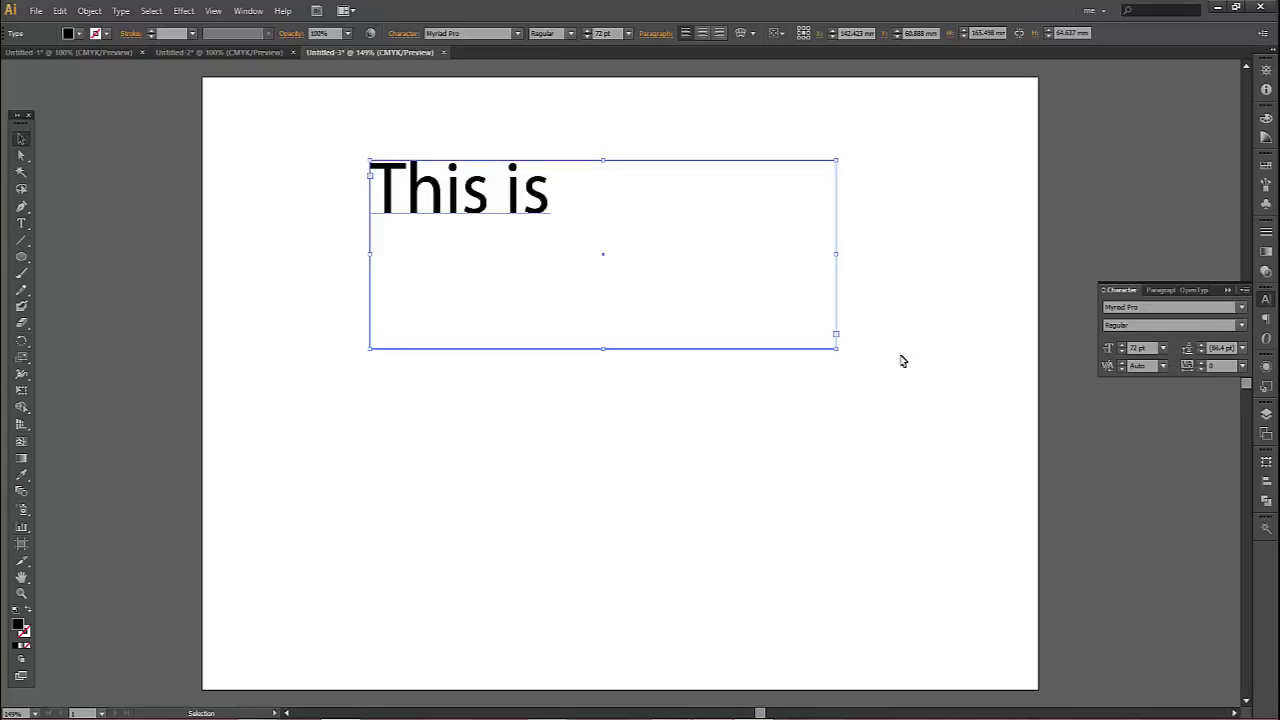
pyautogui.moveTo(836, 349); pyautogui.dragTo(509, 128)
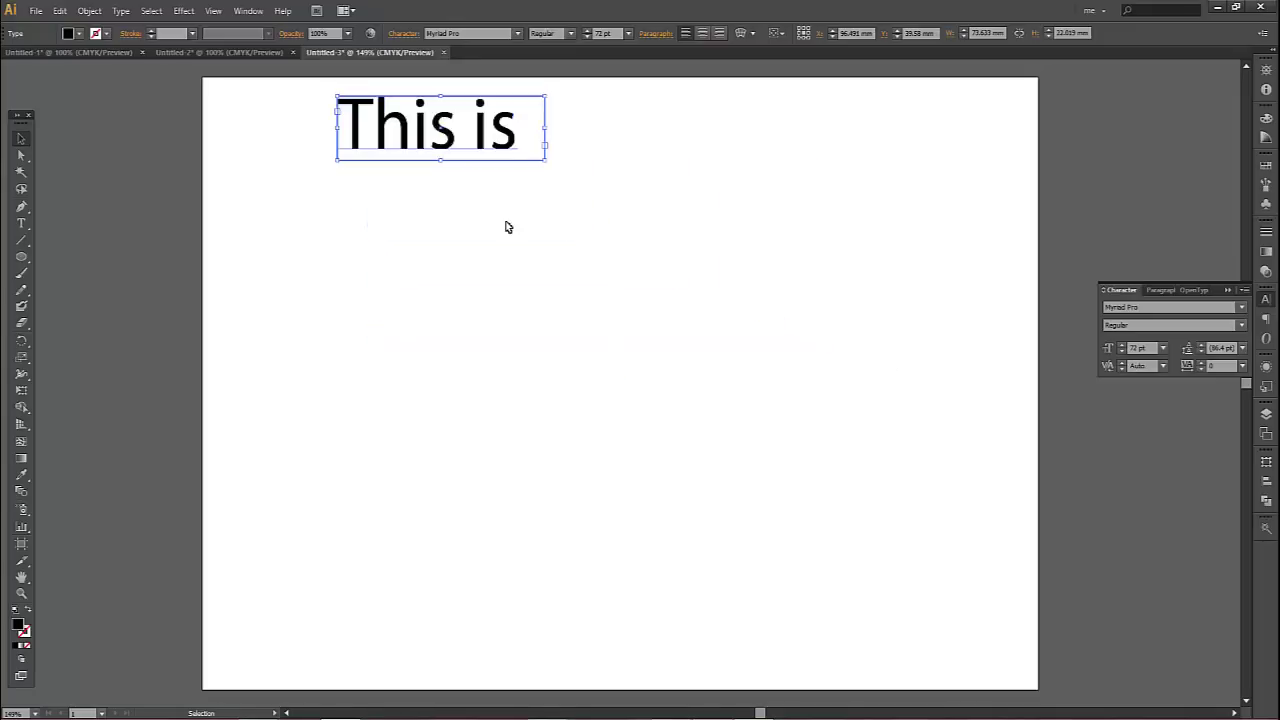
# Step: Add a 72 pt 'TEXT' frame beside 'This is' on the same baseline, sized to fit
pyautogui.click(255, 300)
pyautogui.click(26, 226)
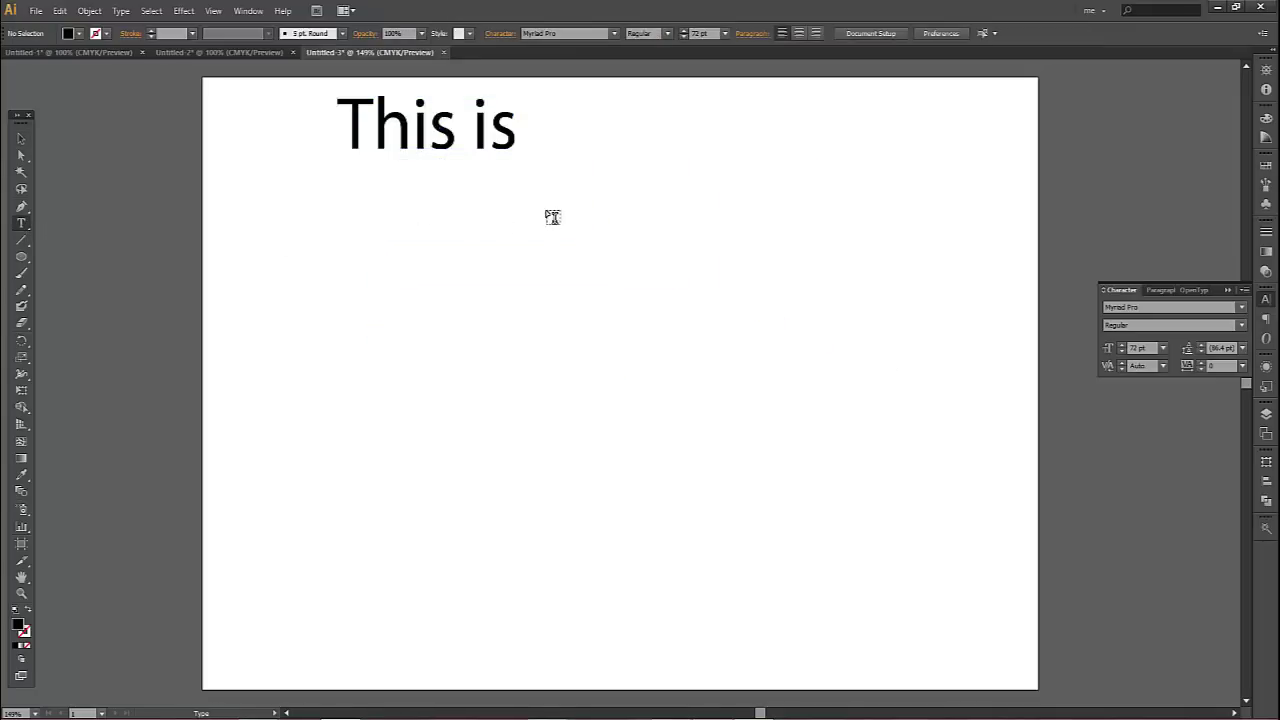
pyautogui.moveTo(545, 210); pyautogui.dragTo(796, 327)
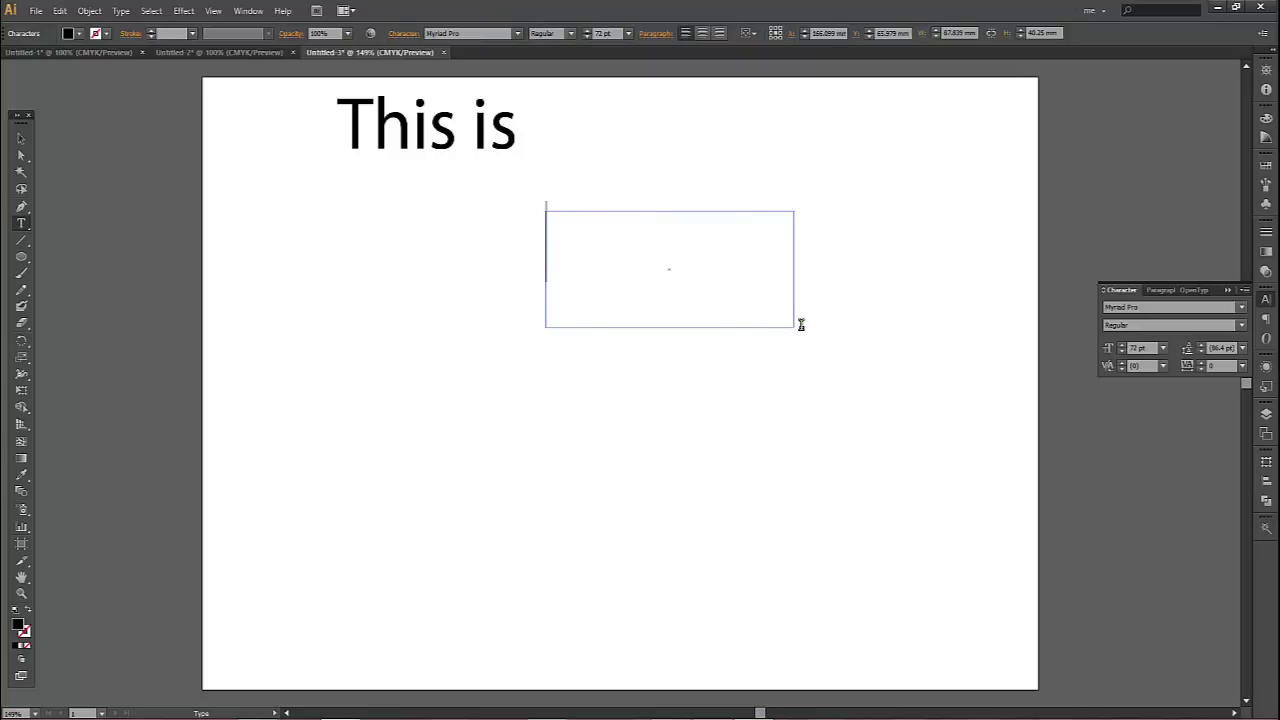
pyautogui.write('TEXT')
pyautogui.press('Escape')
pyautogui.moveTo(697, 268); pyautogui.dragTo(705, 153)
pyautogui.moveTo(800, 214); pyautogui.dragTo(723, 160)
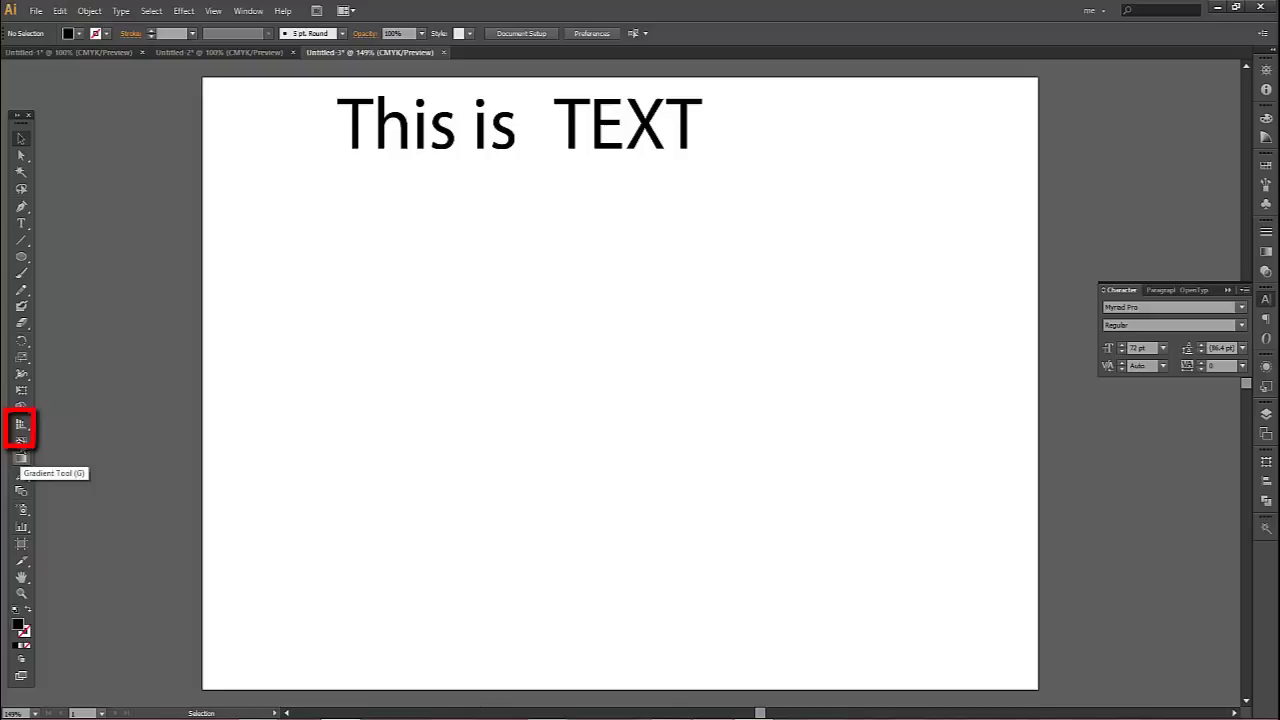
# Step: Display the two-point perspective grid and check the View > Perspective Grid options without changing anything
pyautogui.click(22, 428)
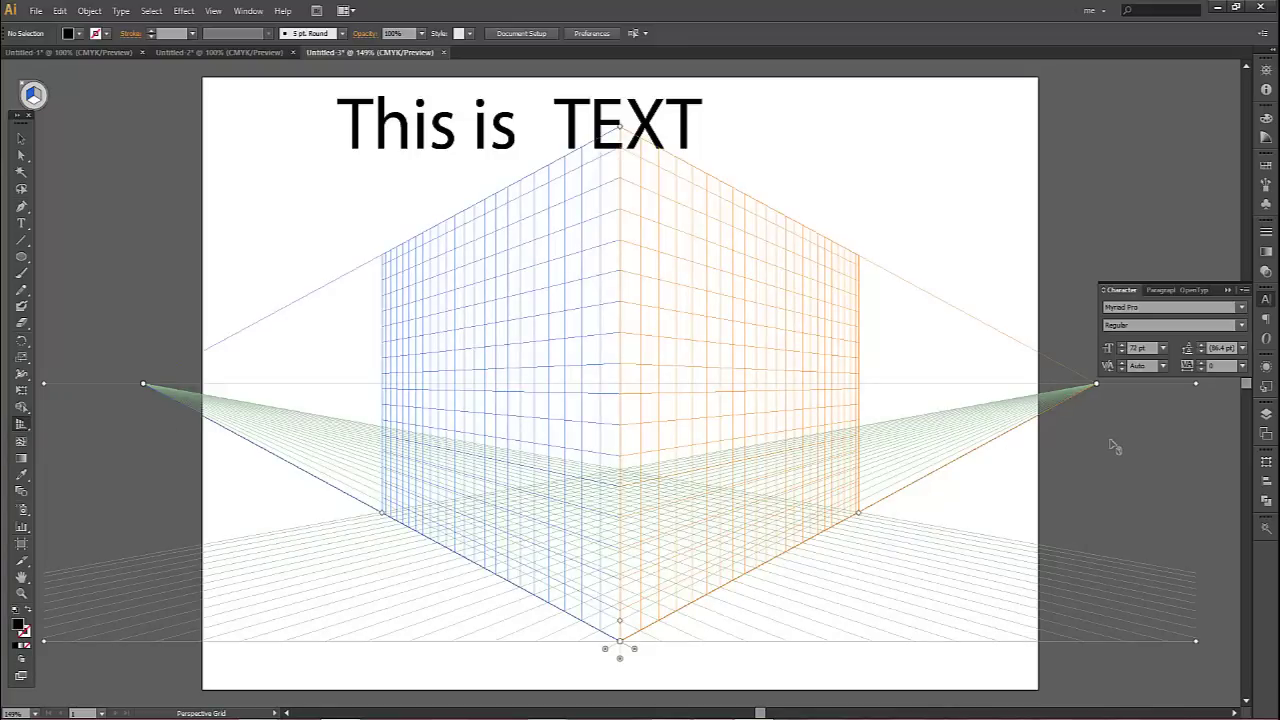
pyautogui.click(213, 10)
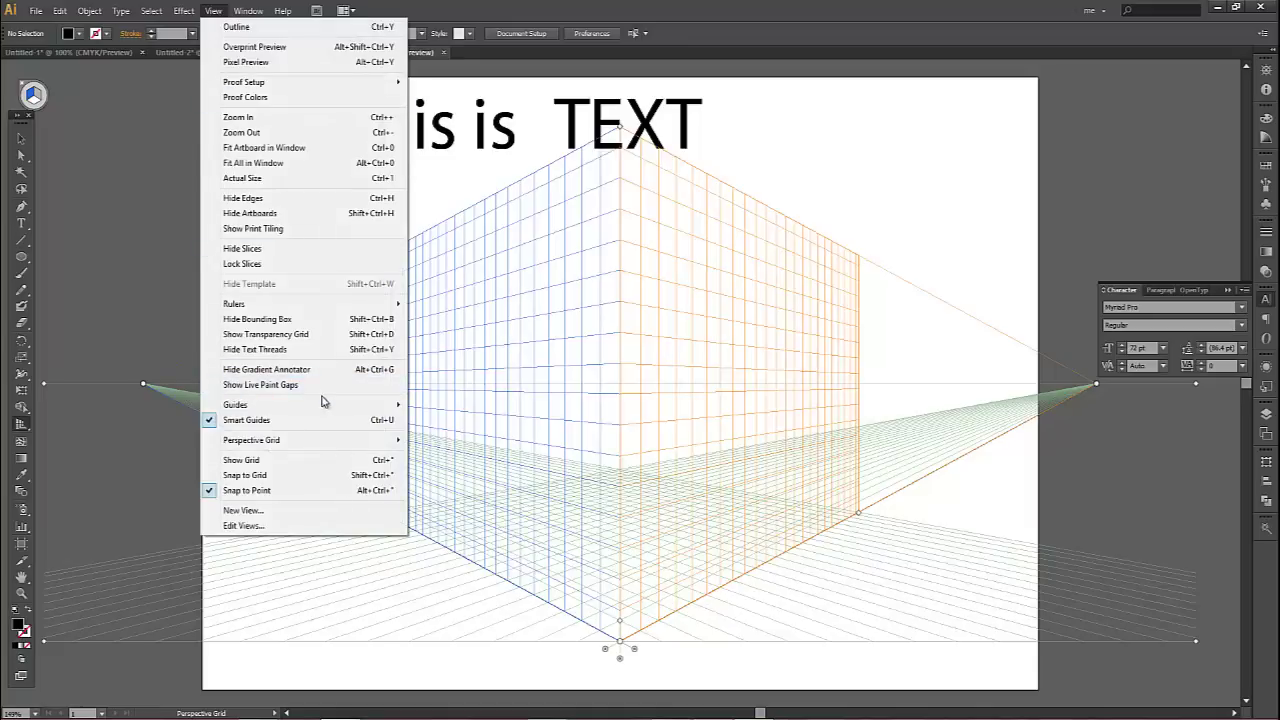
pyautogui.moveTo(330, 446)
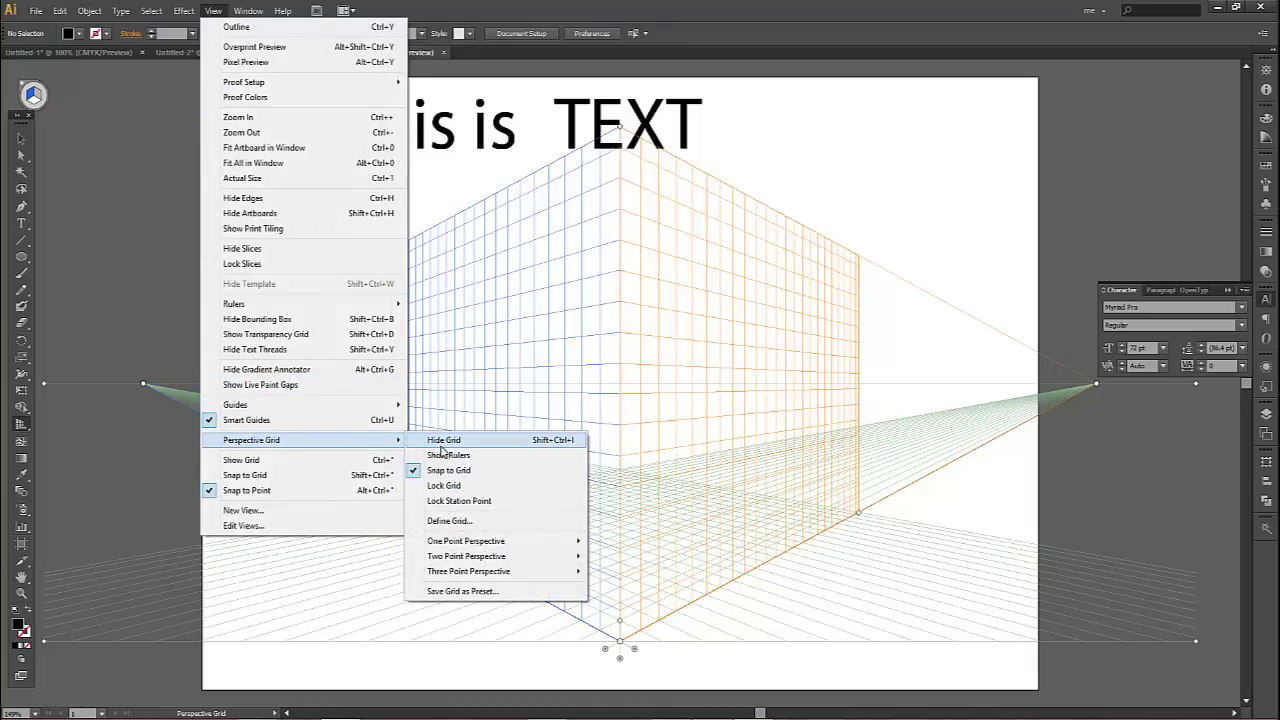
pyautogui.click(722, 8)
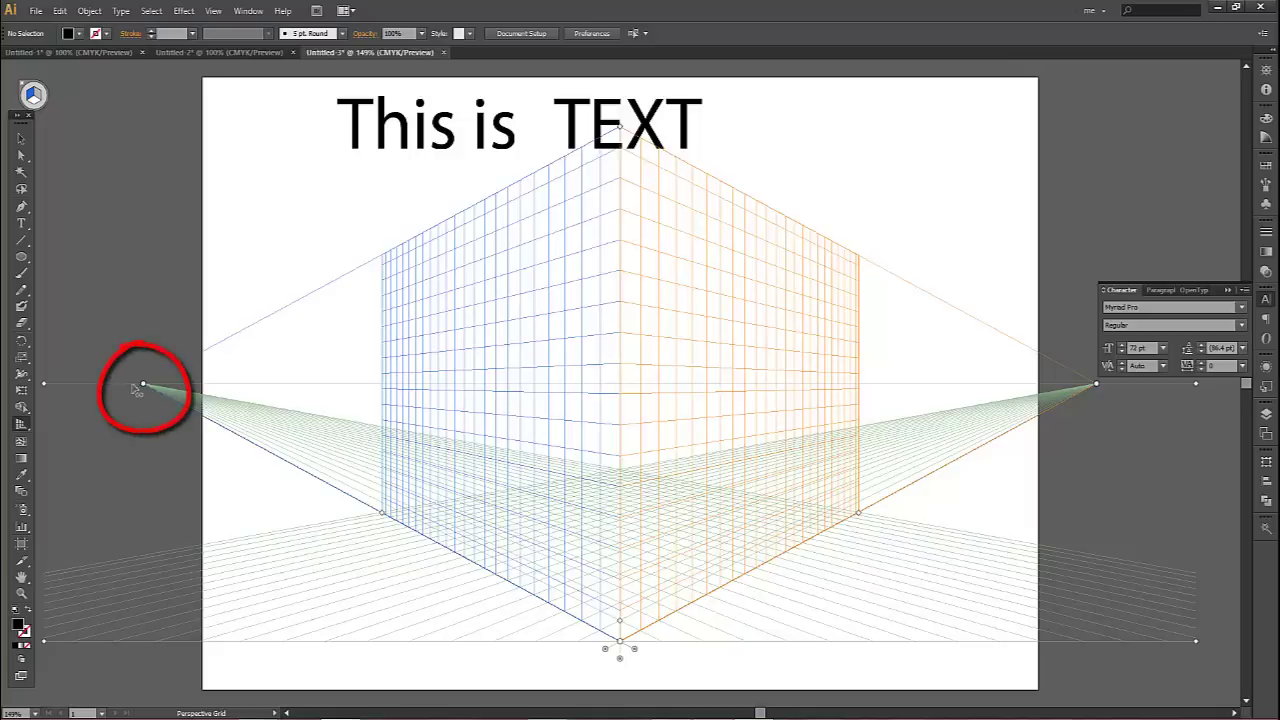
# Step: Move the left vanishing point outward and the right one inward, and shift the orange right plane slightly
pyautogui.moveTo(137, 390); pyautogui.dragTo(95, 403)
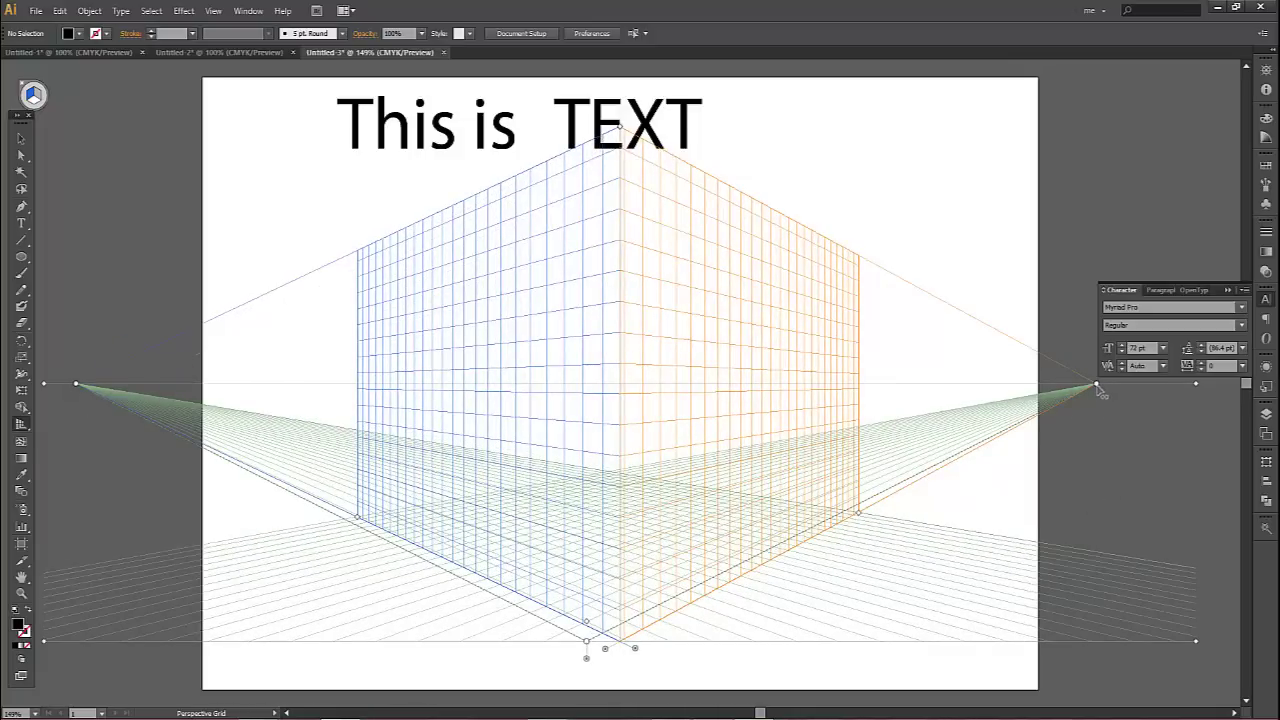
pyautogui.moveTo(1098, 386); pyautogui.dragTo(1008, 404)
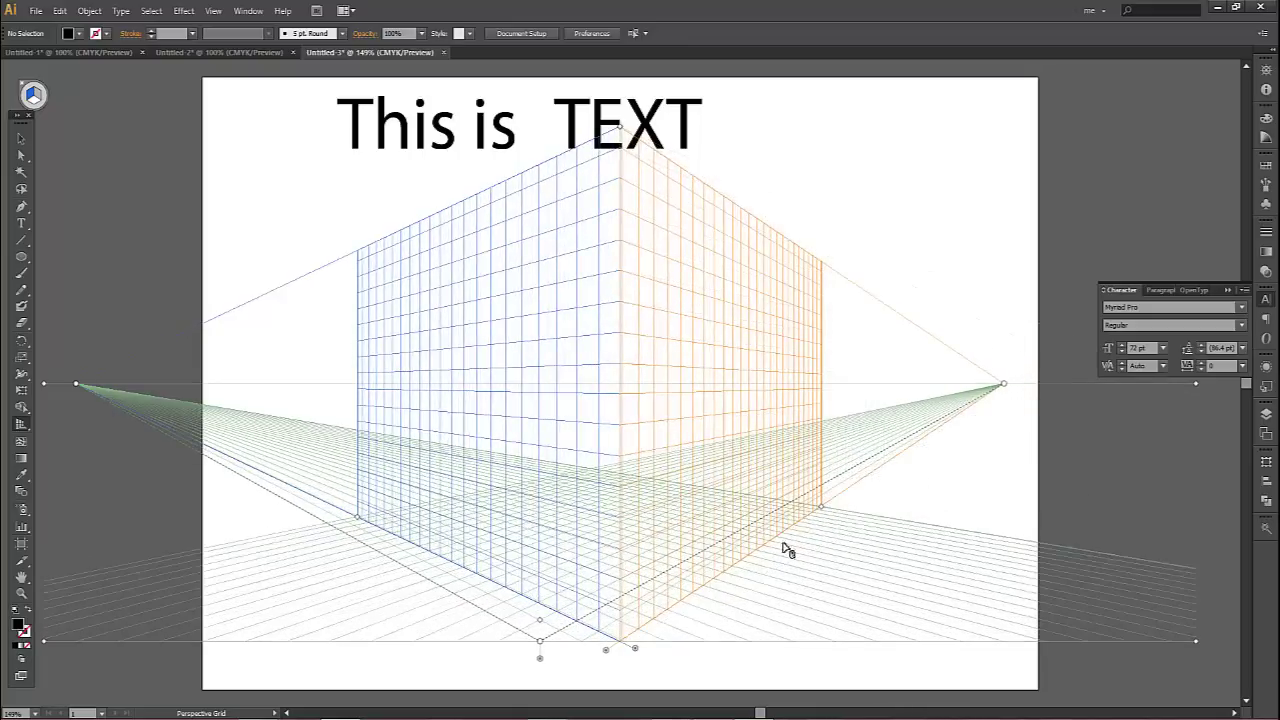
pyautogui.moveTo(606, 650); pyautogui.dragTo(541, 643)
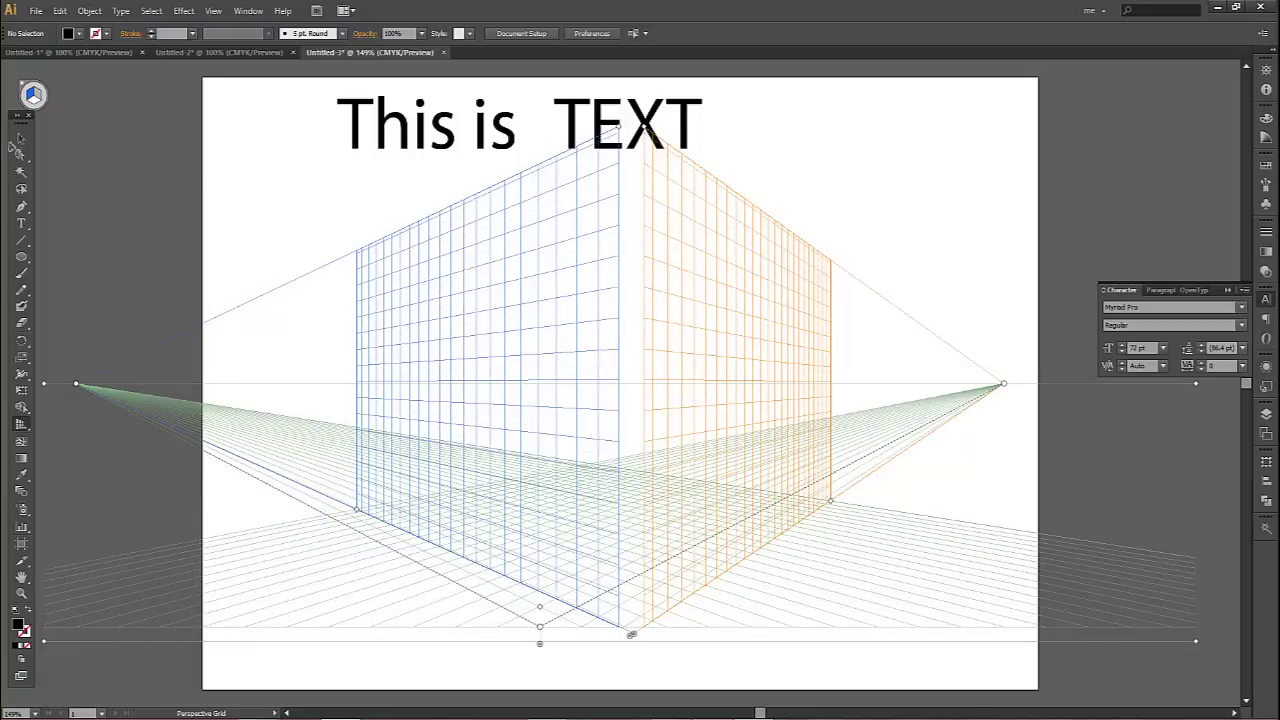
# Step: Move 'TEXT' to the artboard's top-right, then drag the grid's top extent upward
pyautogui.click(20, 138)
pyautogui.click(577, 120)
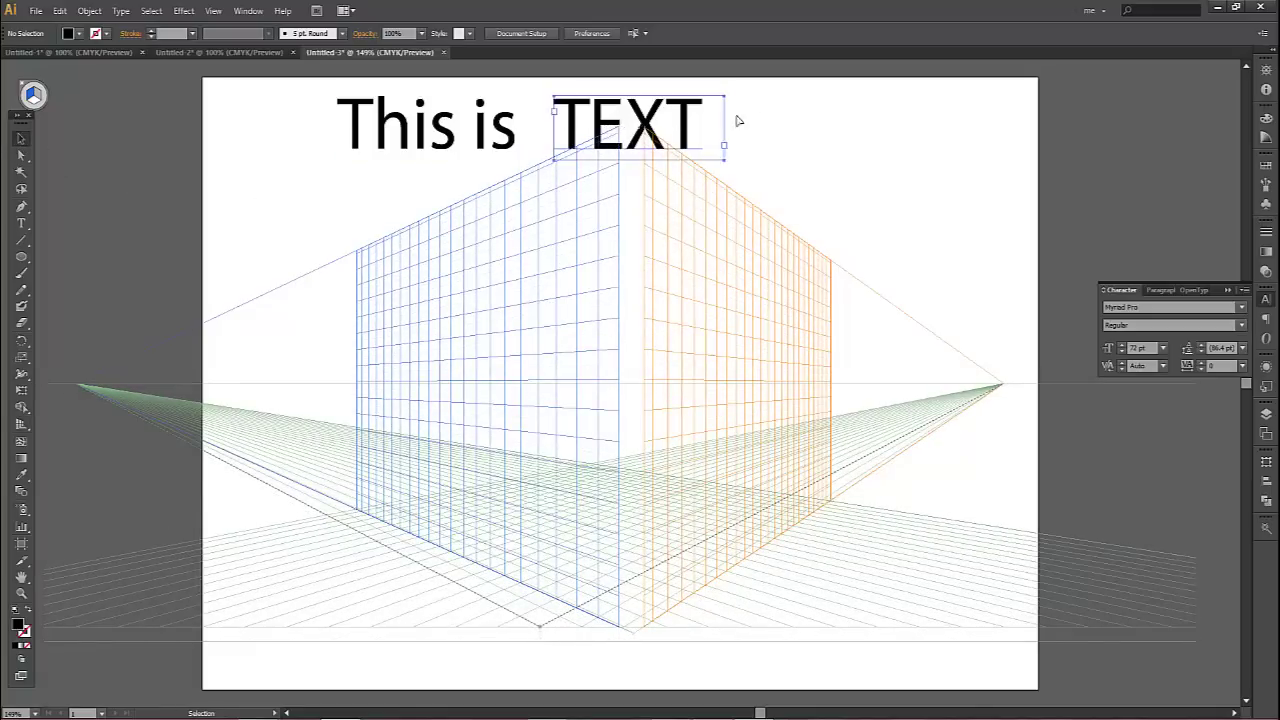
pyautogui.moveTo(705, 124); pyautogui.dragTo(1105, 124)
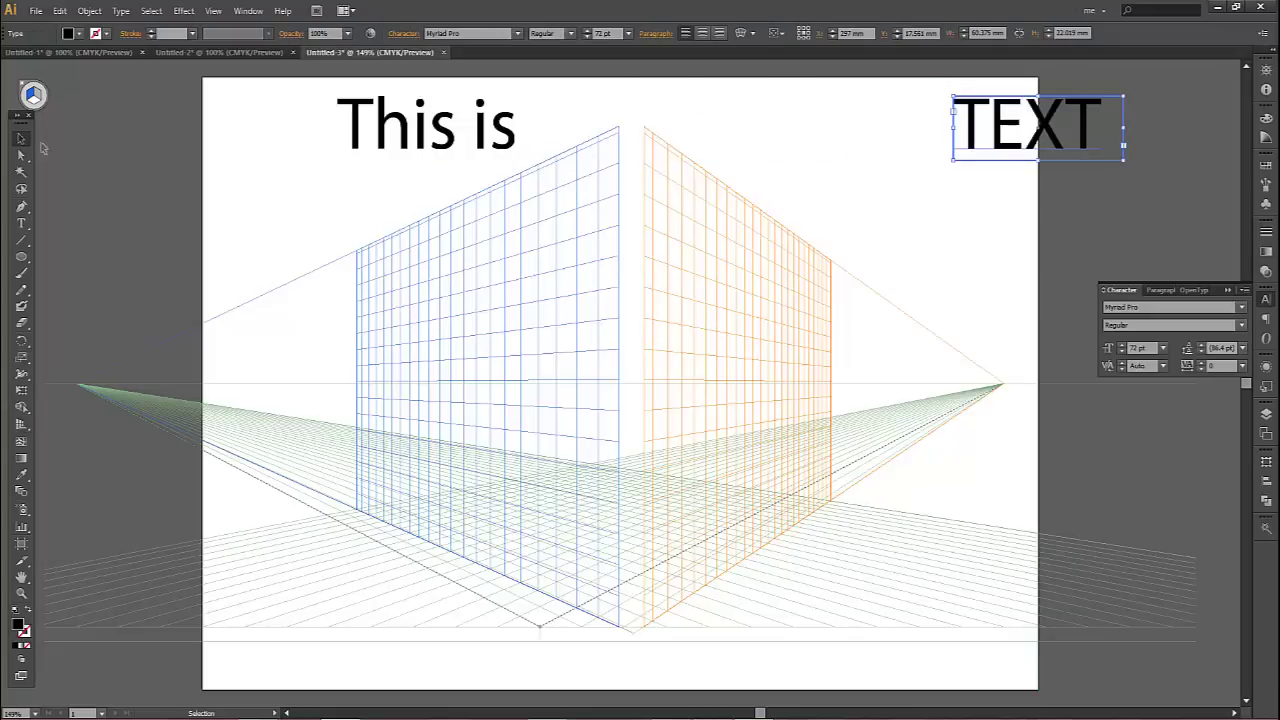
pyautogui.click(21, 424)
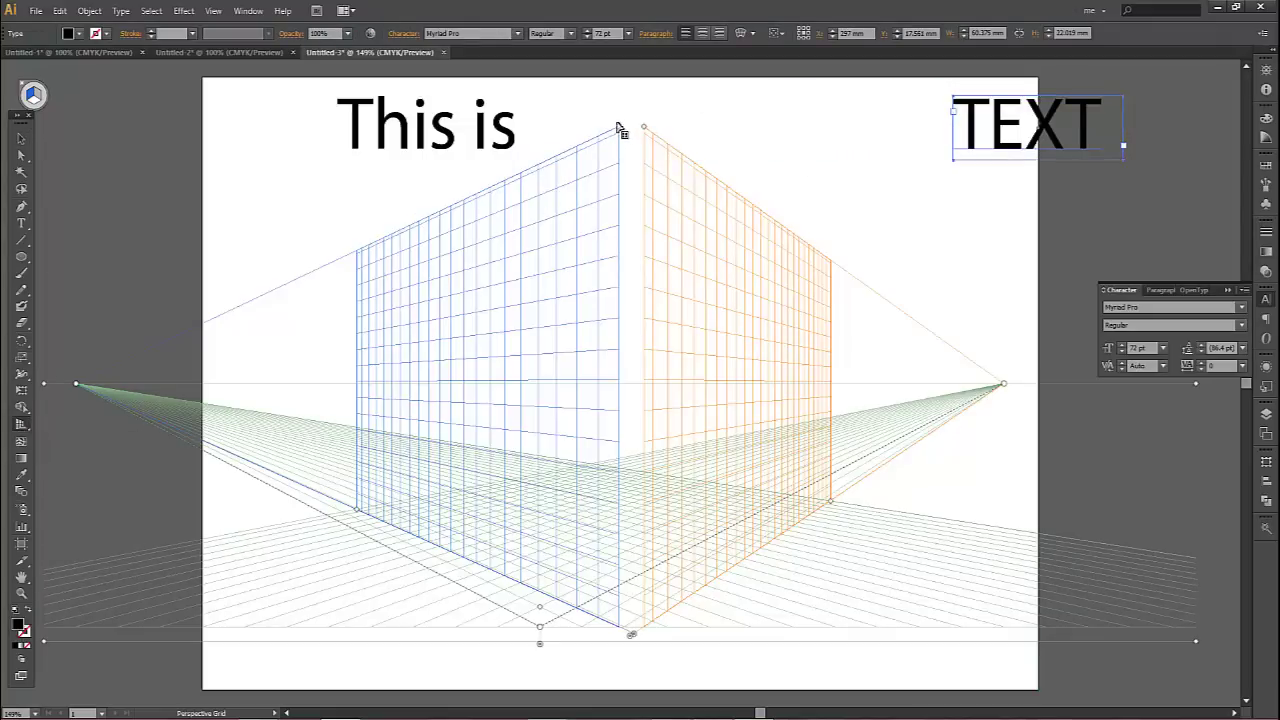
pyautogui.moveTo(617, 128)
pyautogui.mouseDown()
pyautogui.moveTo(620, 97)
pyautogui.moveTo(625, 140)
pyautogui.mouseUp()
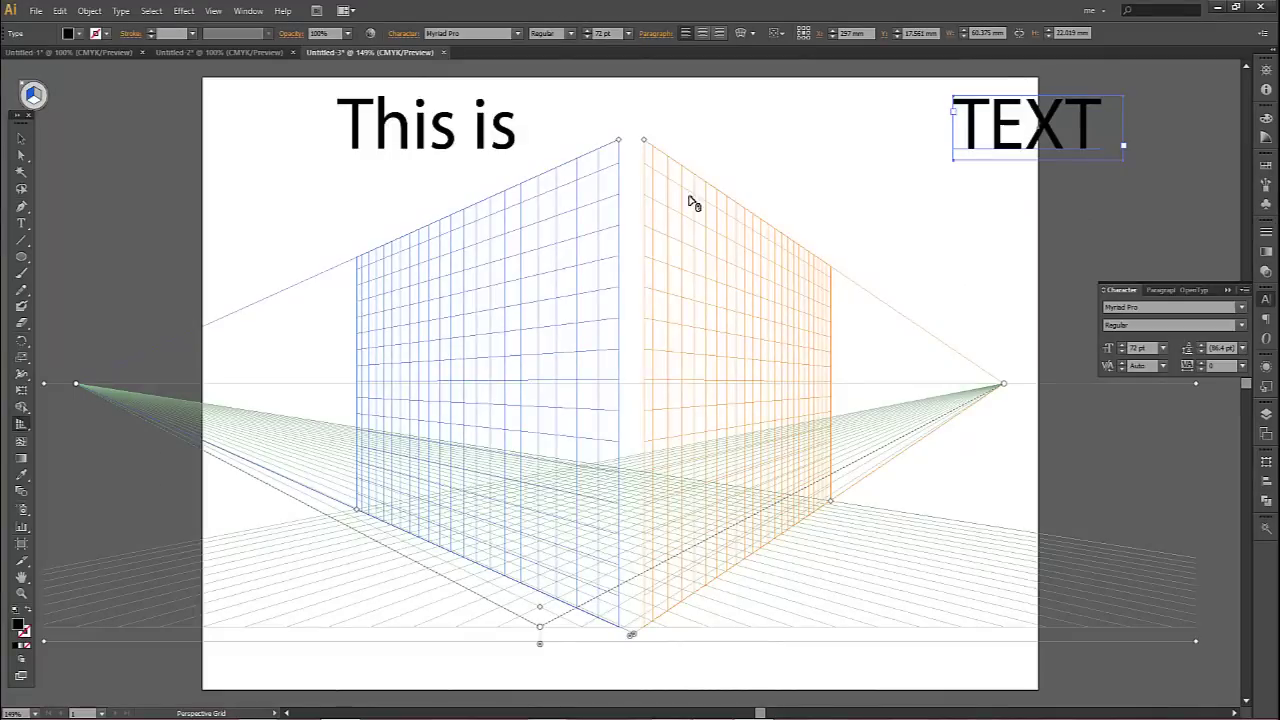
pyautogui.click(213, 10)
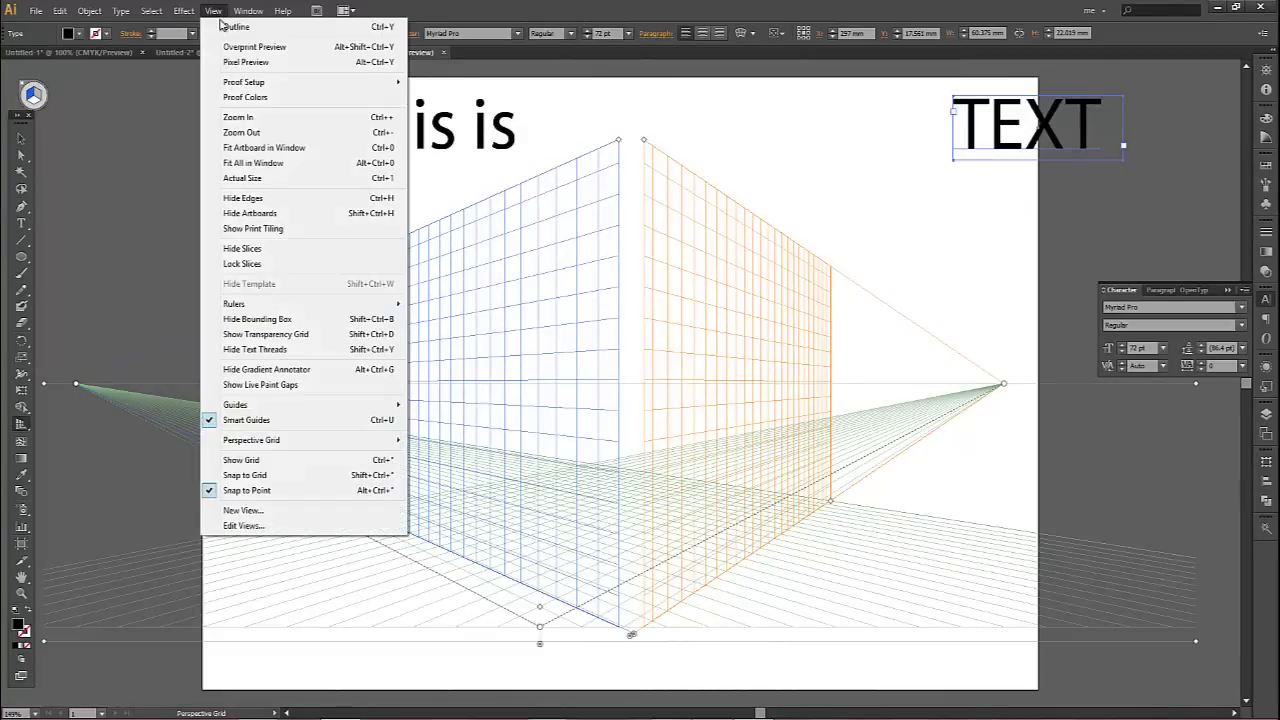
pyautogui.moveTo(343, 440)
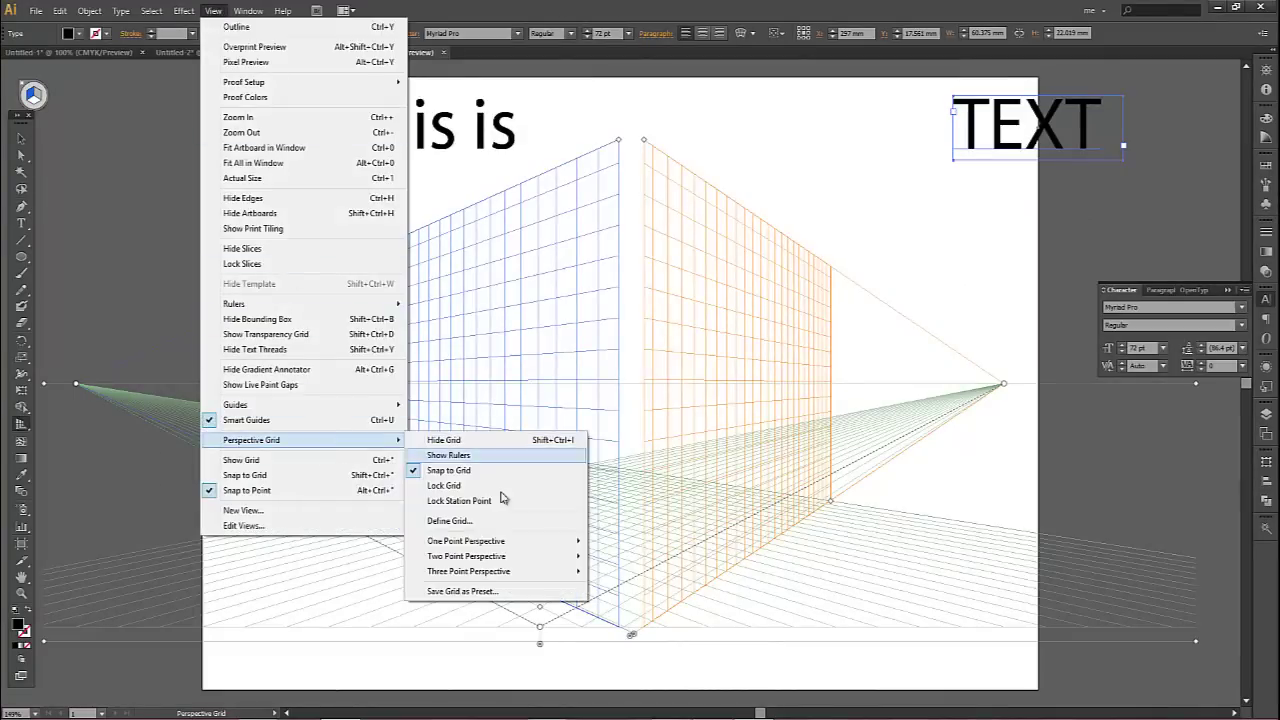
pyautogui.moveTo(532, 560)
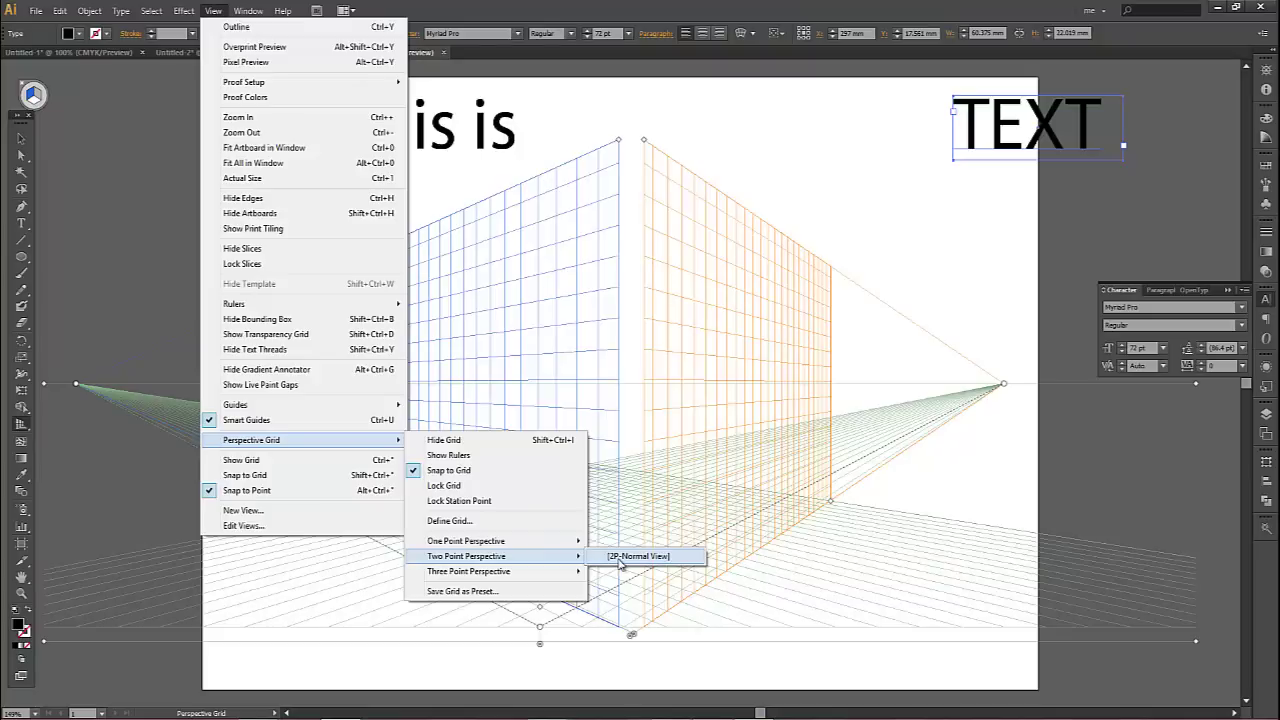
pyautogui.moveTo(567, 546)
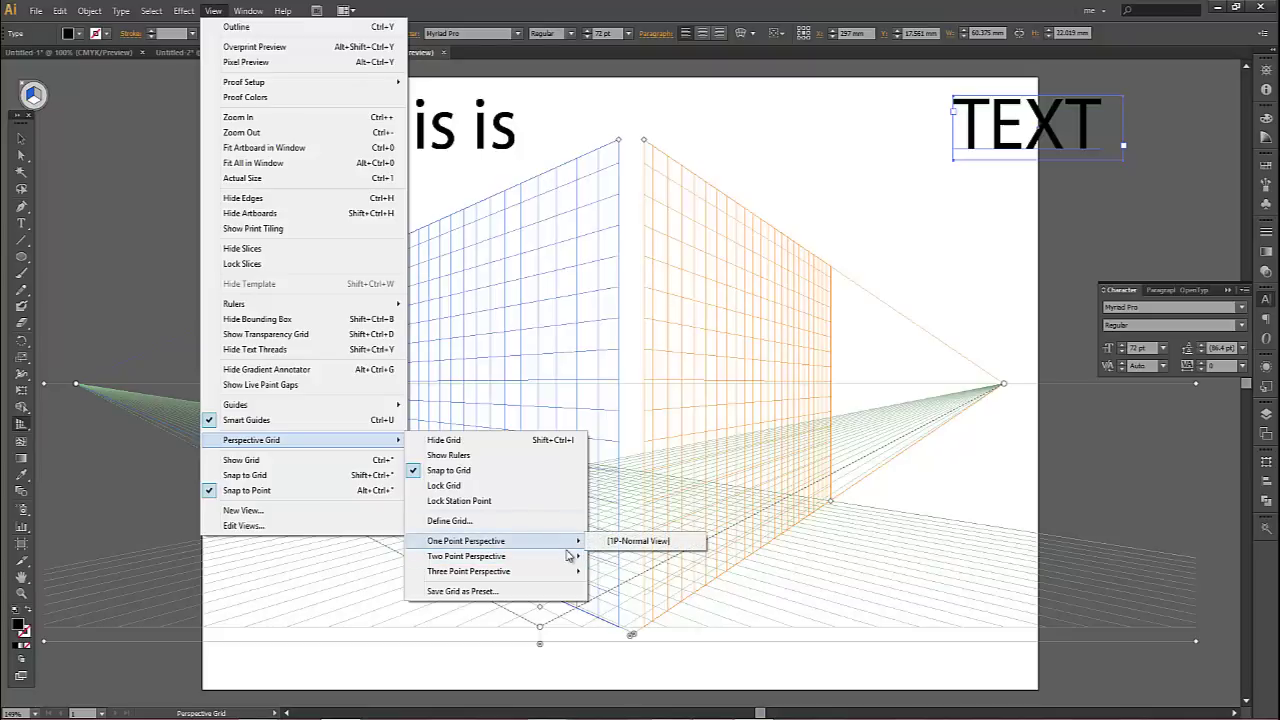
pyautogui.moveTo(567, 577)
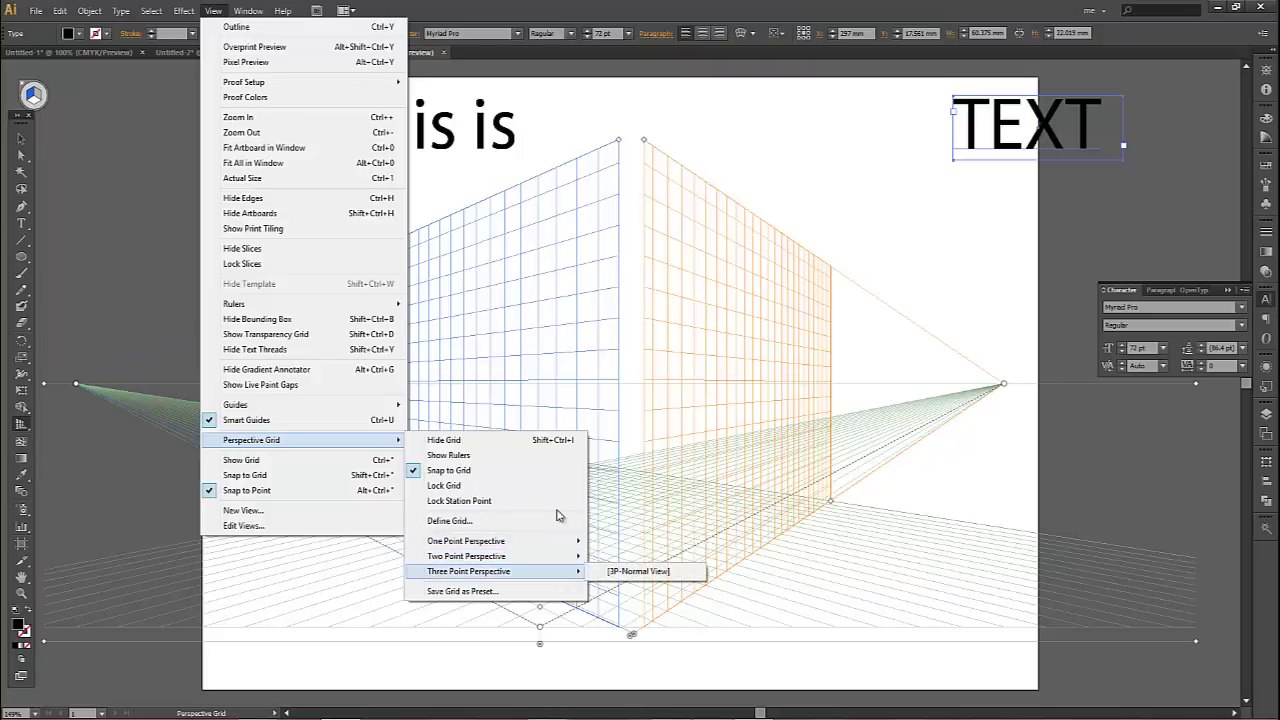
pyautogui.press('Escape')
pyautogui.press('Escape')
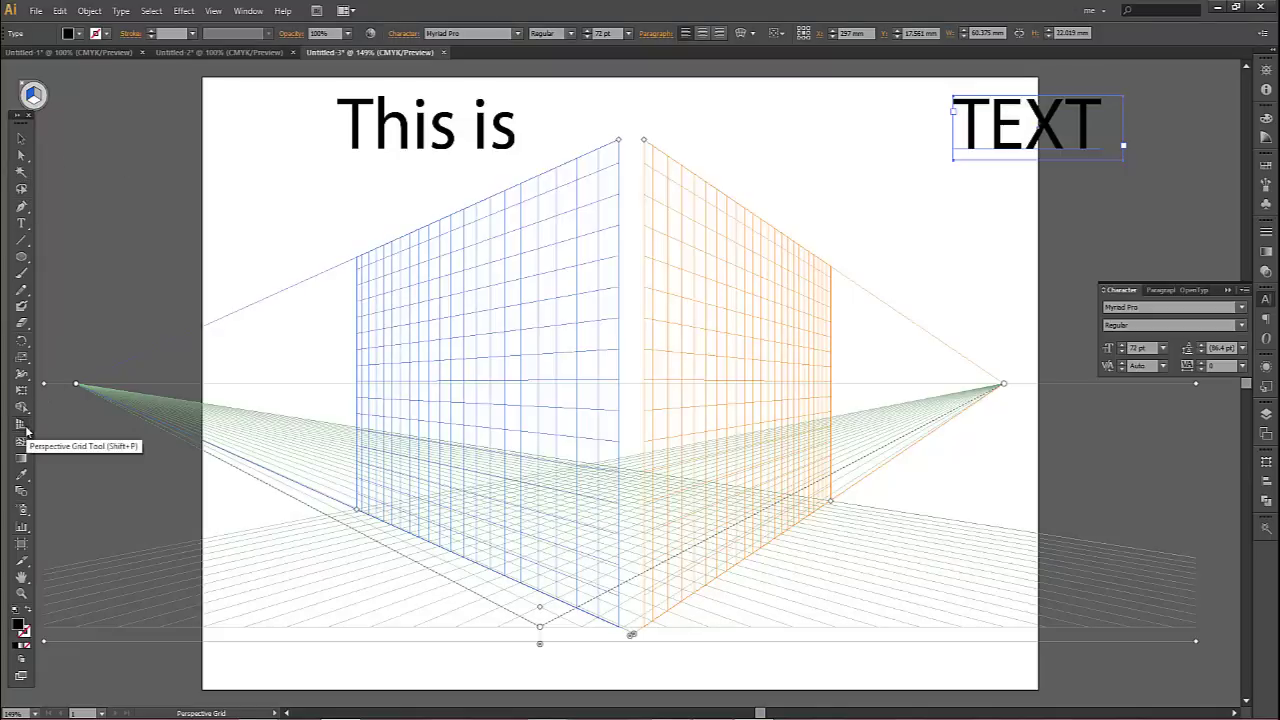
# Step: With the Perspective Selection Tool, attach 'This is' to the blue left plane and scale it up
pyautogui.click(26, 429)
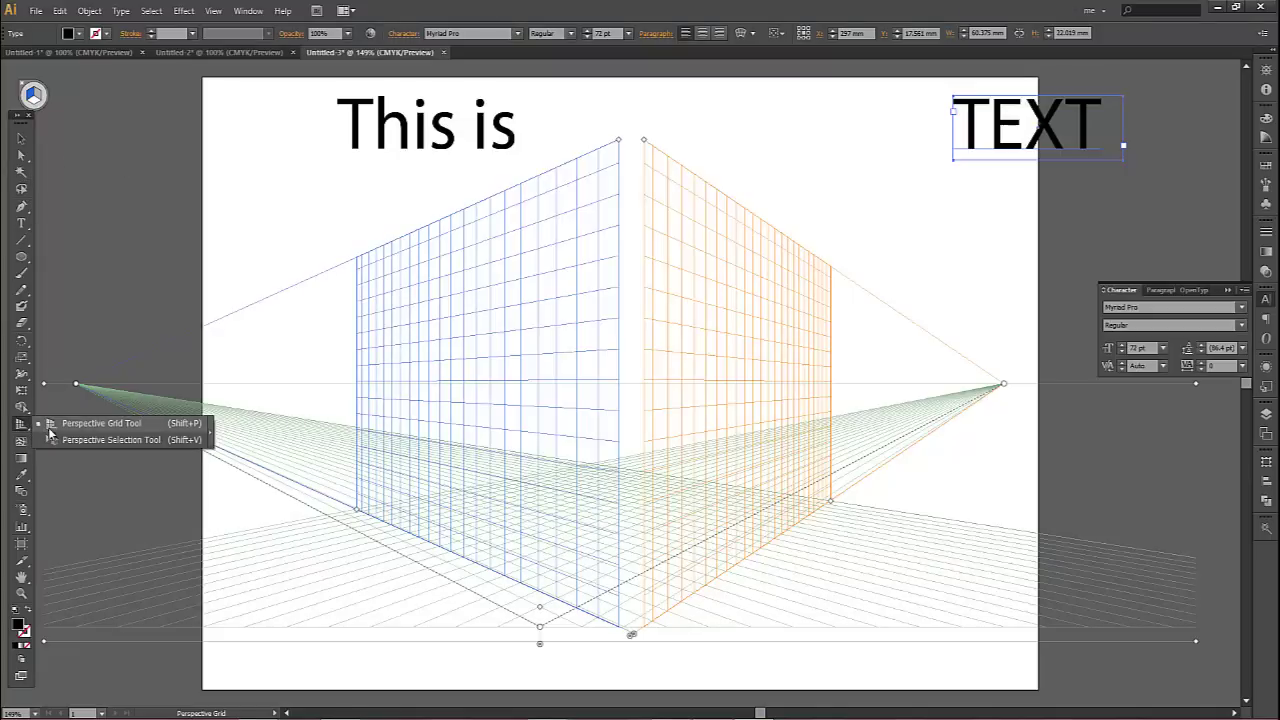
pyautogui.click(59, 442)
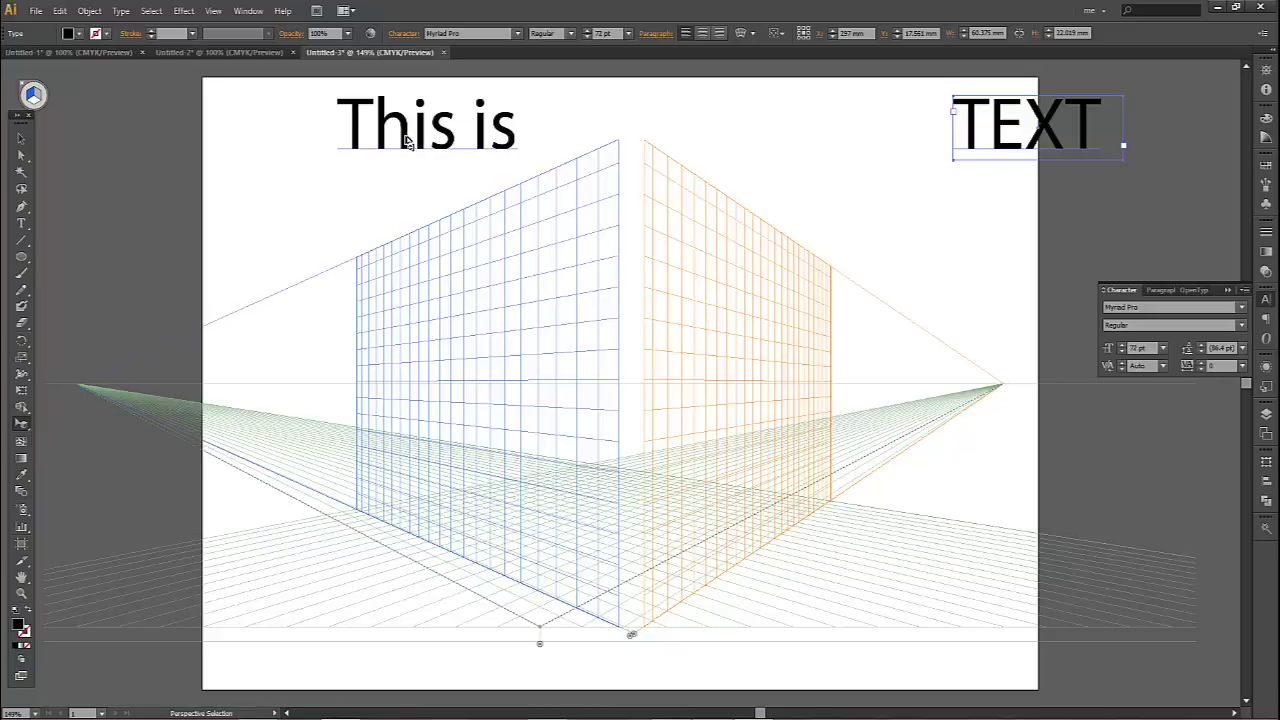
pyautogui.moveTo(407, 150); pyautogui.dragTo(459, 387)
pyautogui.moveTo(508, 352); pyautogui.dragTo(547, 246)
pyautogui.moveTo(428, 392); pyautogui.dragTo(398, 426)
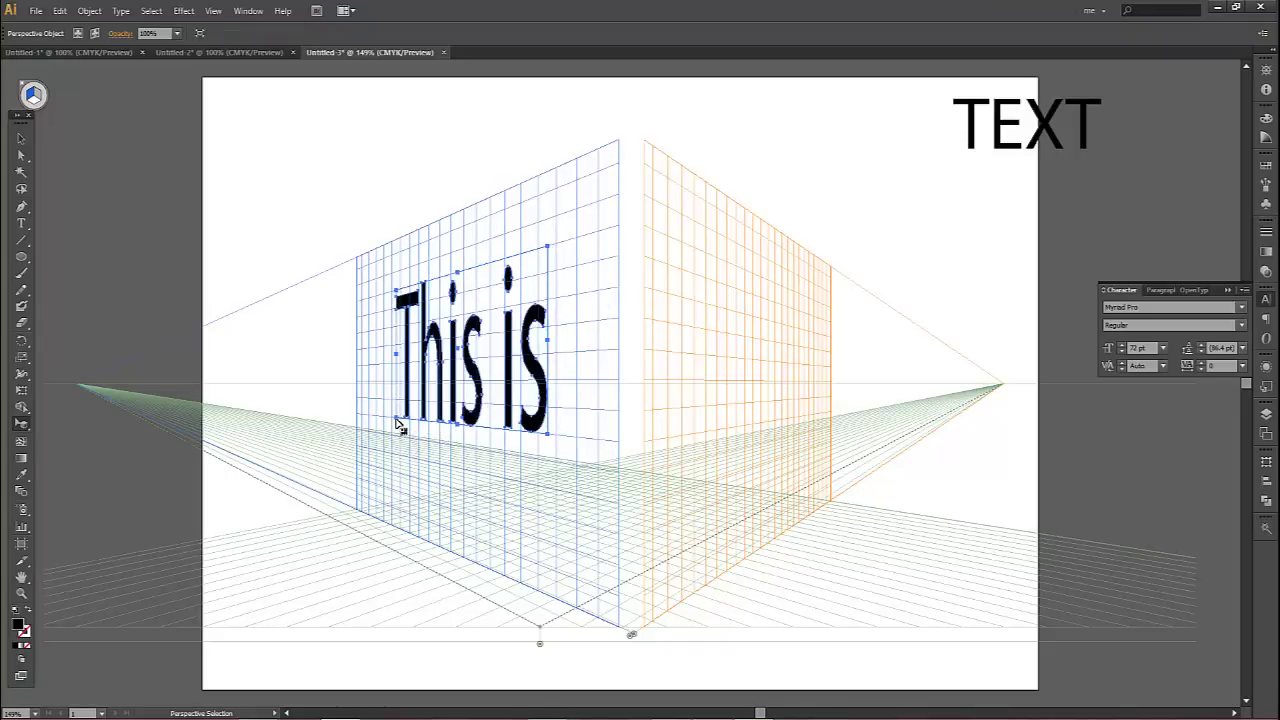
pyautogui.press('v')
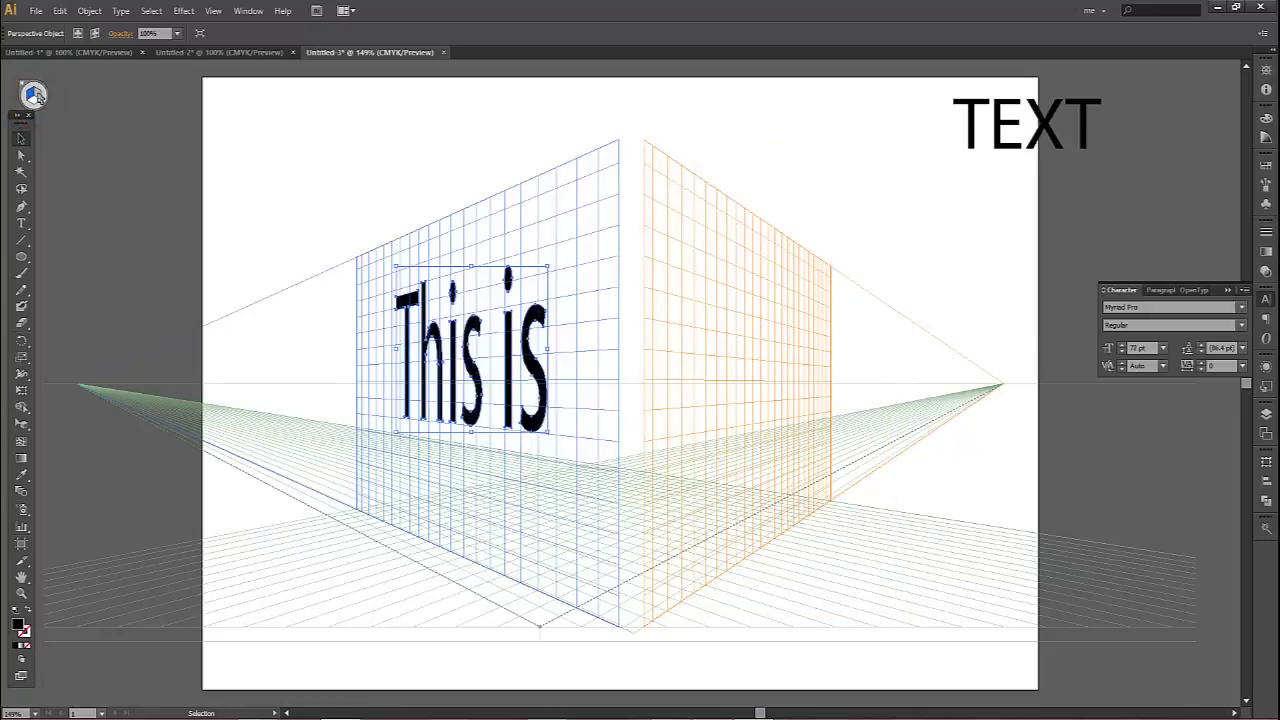
# Step: Deselect all and drag 'TEXT' onto the orange right plane with the Perspective Selection Tool
pyautogui.hotkey('ctrl', 'shift', 'a')
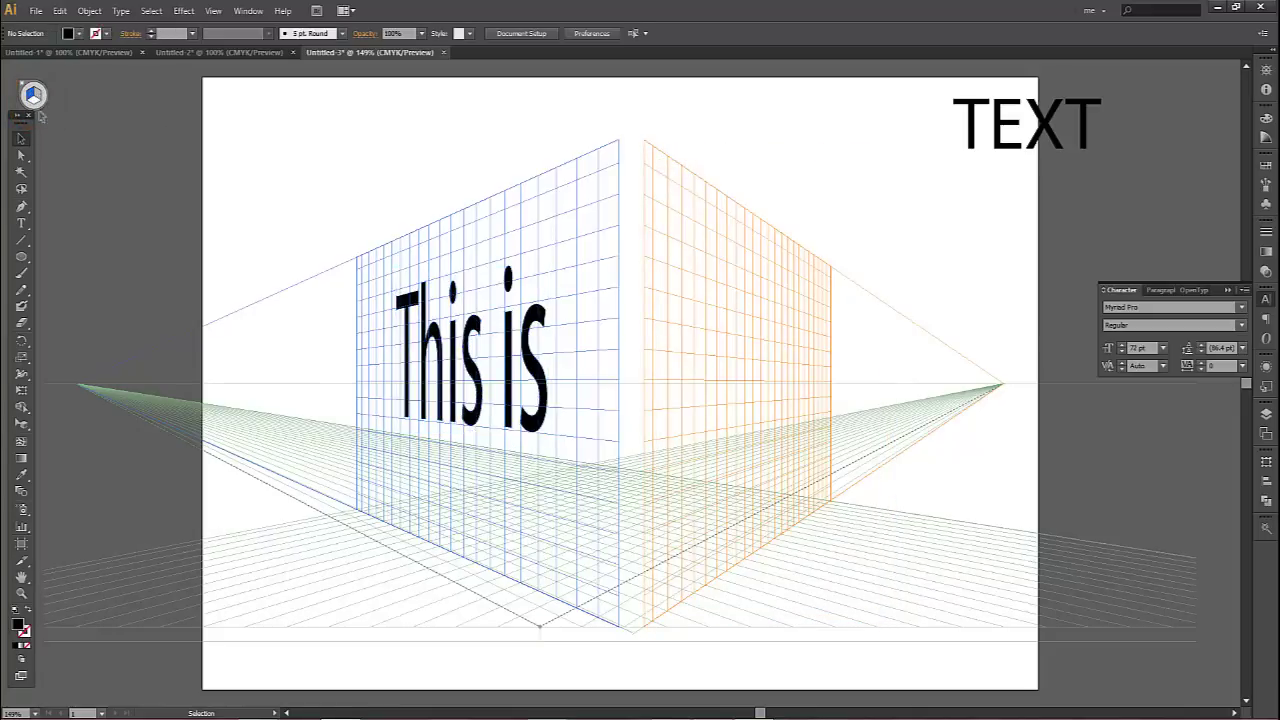
pyautogui.click(24, 428)
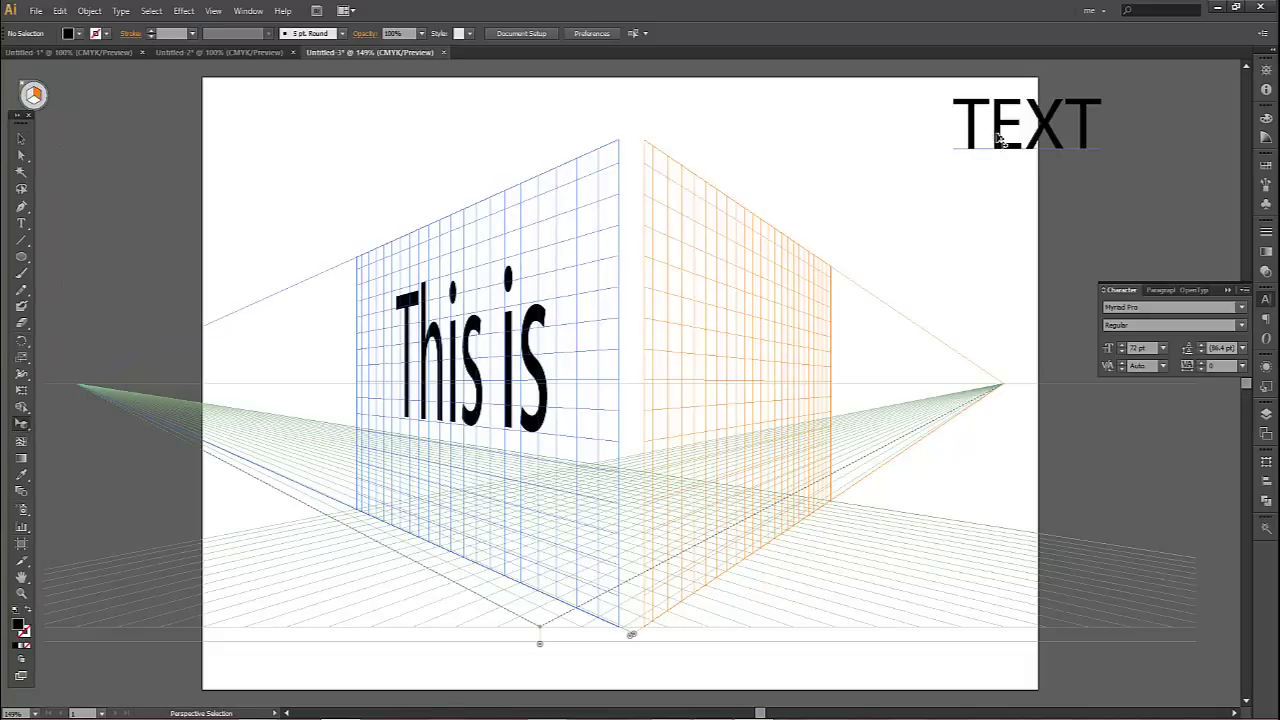
pyautogui.moveTo(1005, 148); pyautogui.dragTo(799, 316)
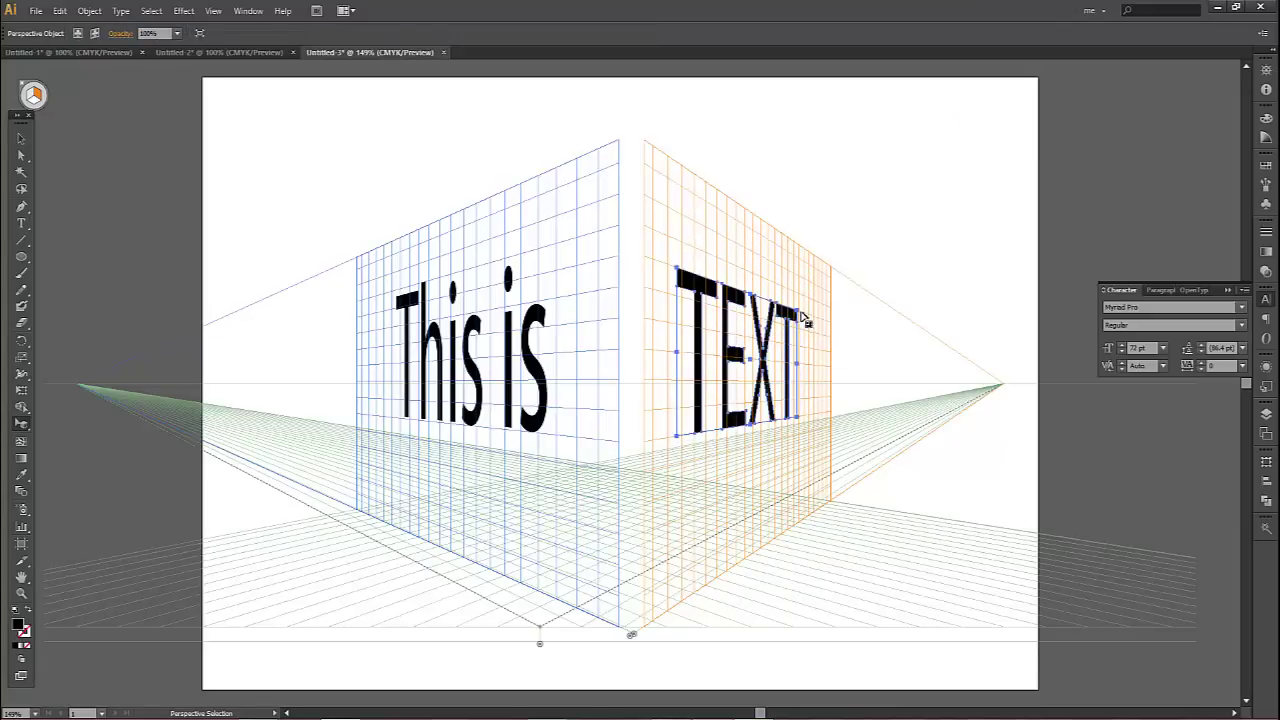